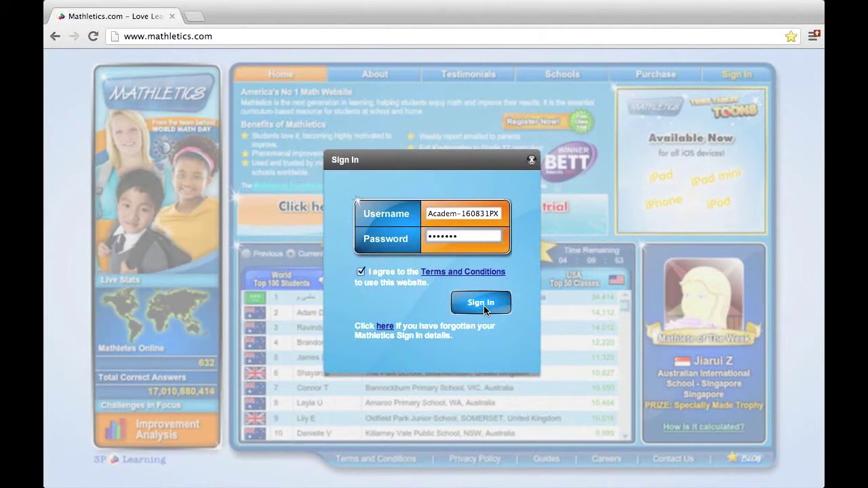
Sign in to Mathletics and open the School Roll Rollover page with Mathletics as the product
{"action": "left_click", "coordinate": [484, 305]}
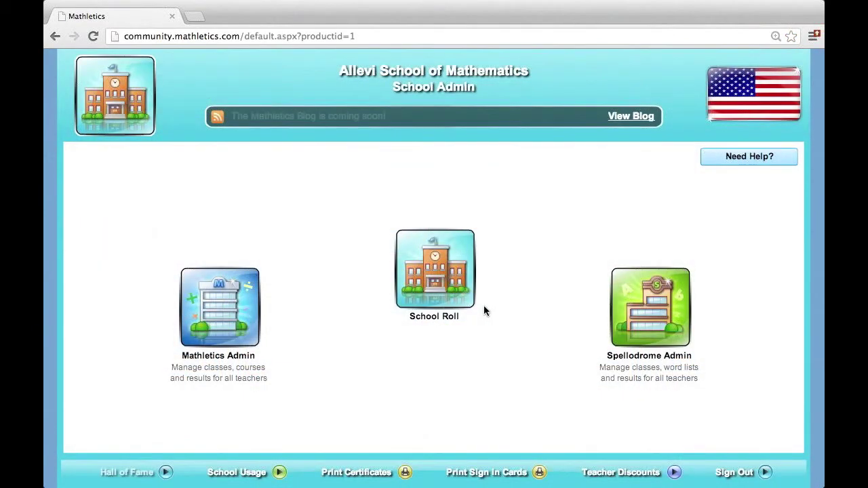
{"action": "left_click", "coordinate": [435, 276]}
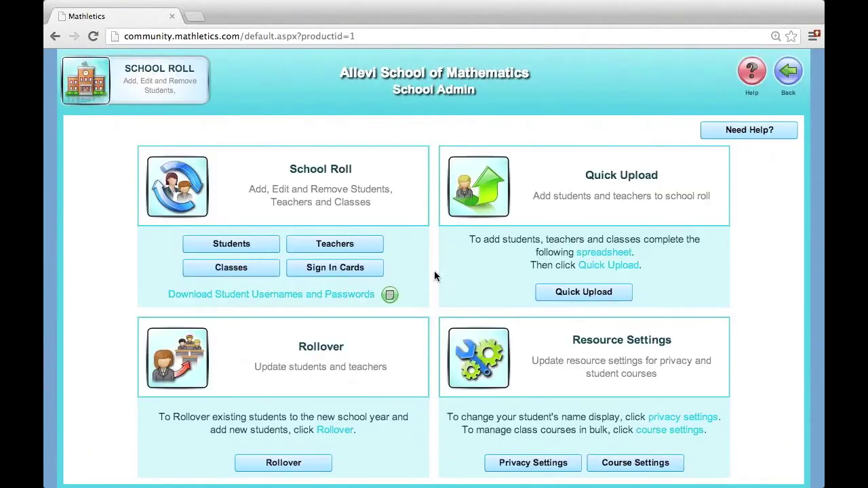
{"action": "left_click", "coordinate": [312, 464]}
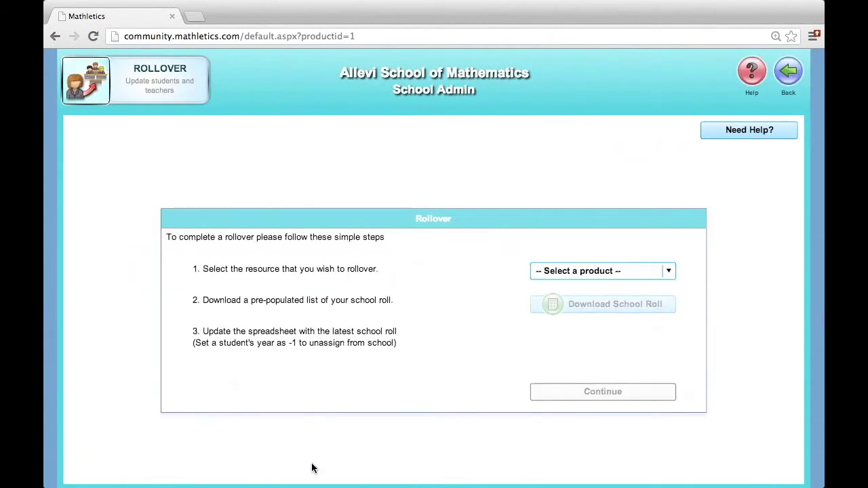
{"action": "left_click", "coordinate": [602, 271]}
{"action": "left_click", "coordinate": [594, 287]}
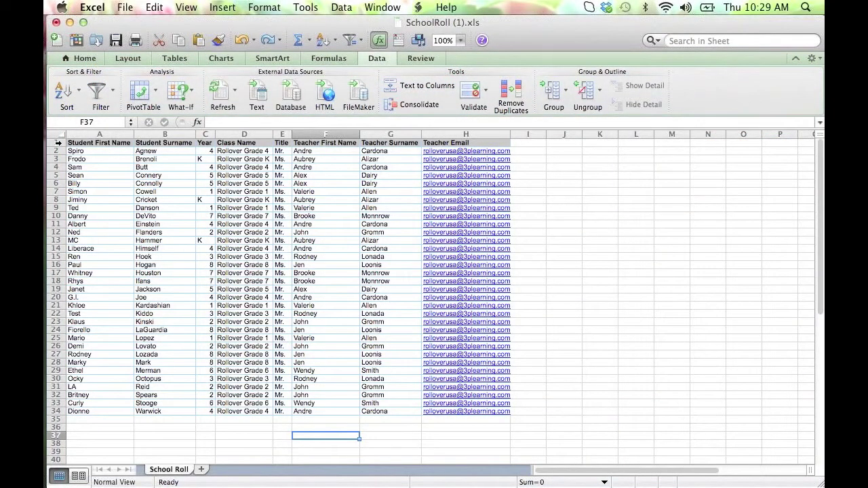
Custom-sort the whole sheet by Year, smallest to largest, then select the class data D2:H34
{"action": "left_click", "coordinate": [59, 134]}
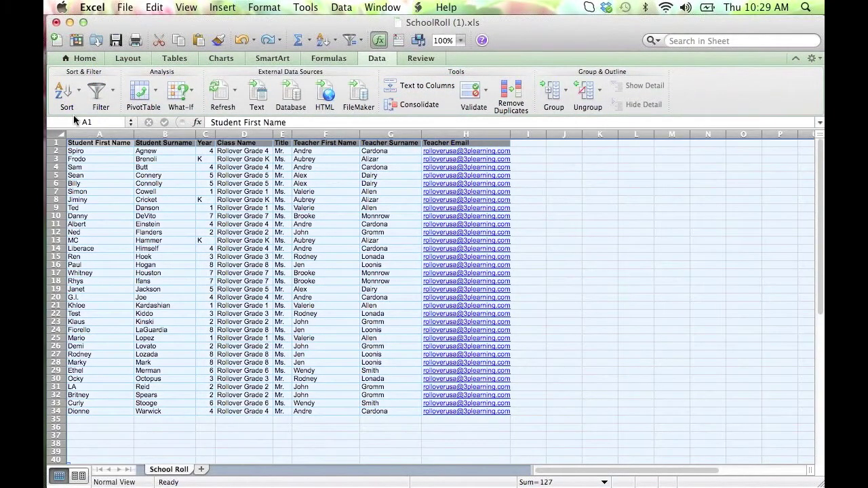
{"action": "scroll", "coordinate": [76, 122], "scroll_direction": "down", "scroll_amount": 1}
{"action": "left_click", "coordinate": [79, 90]}
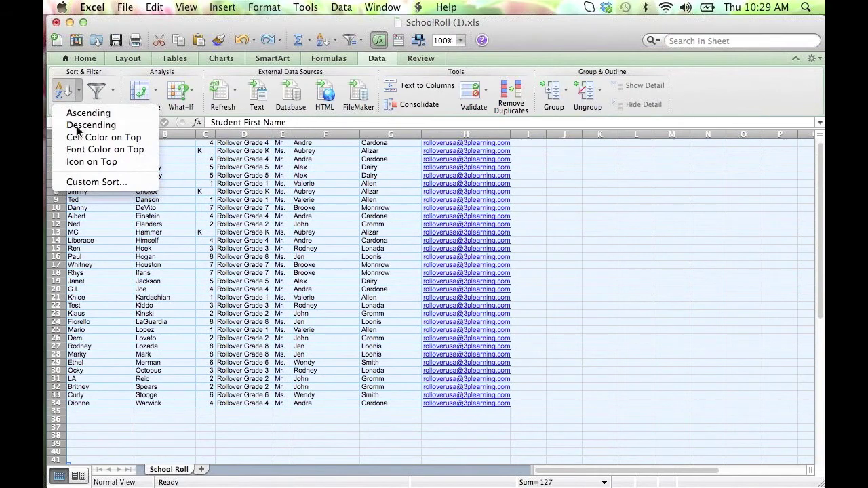
{"action": "left_click", "coordinate": [87, 182]}
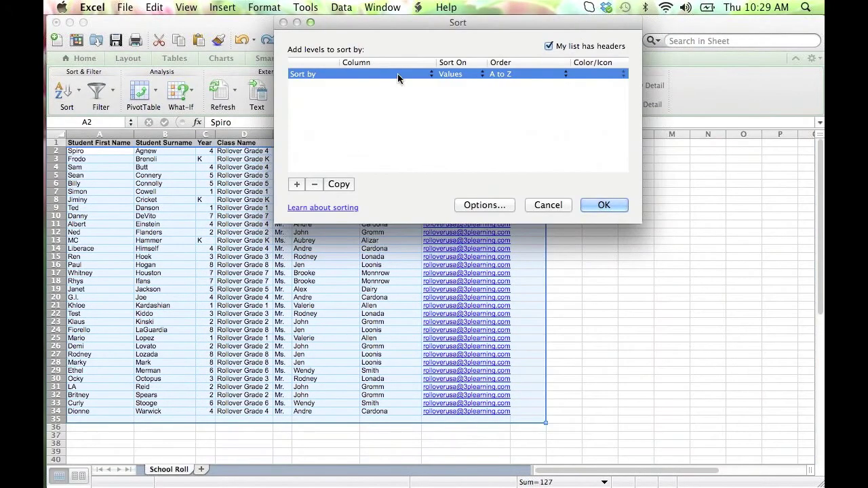
{"action": "left_click", "coordinate": [397, 74]}
{"action": "left_click", "coordinate": [377, 96]}
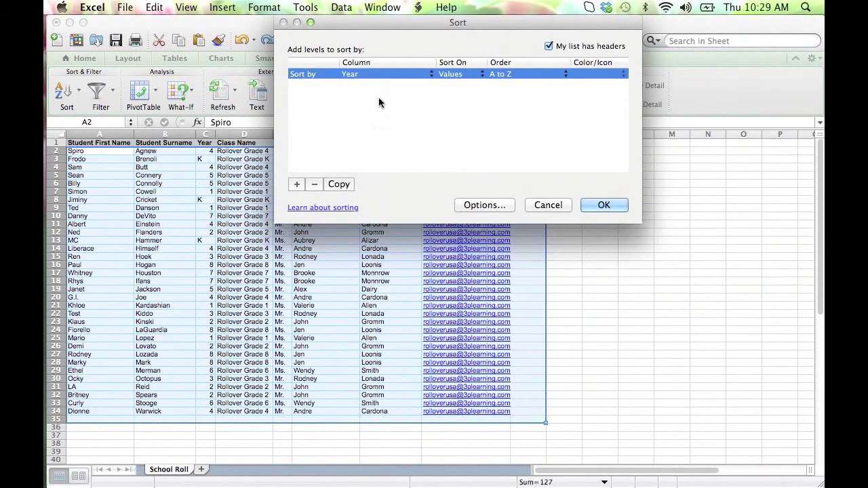
{"action": "left_click", "coordinate": [602, 205]}
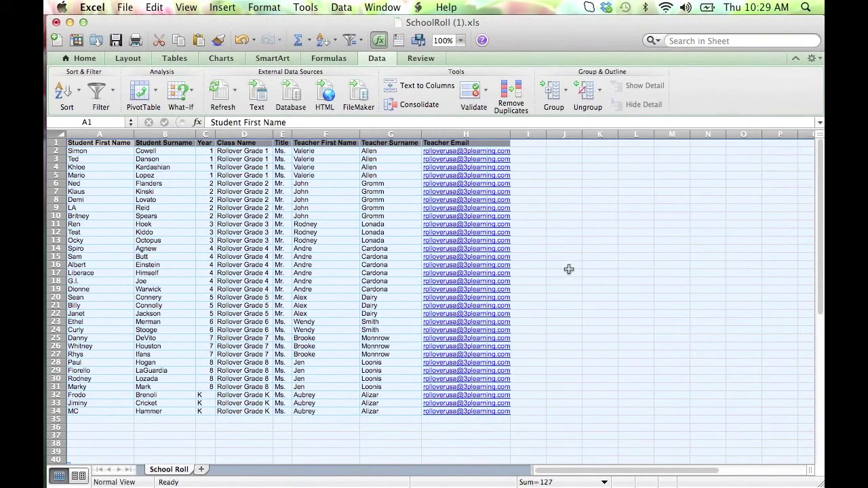
{"action": "left_click", "coordinate": [568, 270]}
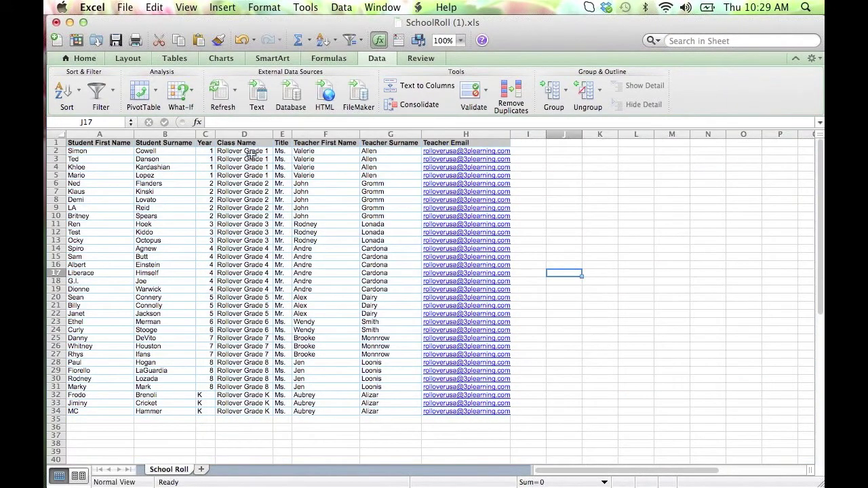
{"action": "left_click_drag", "start_coordinate": [250, 150], "coordinate": [448, 409]}
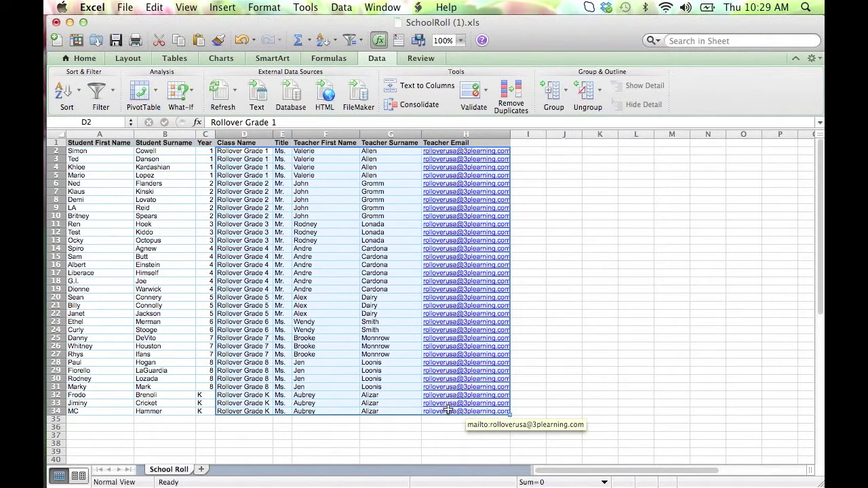
Move the class and teacher data from D2:H34 to J2, then select Year 8 students A28:C31
{"action": "key", "text": "super+c"}
{"action": "left_click", "coordinate": [571, 150]}
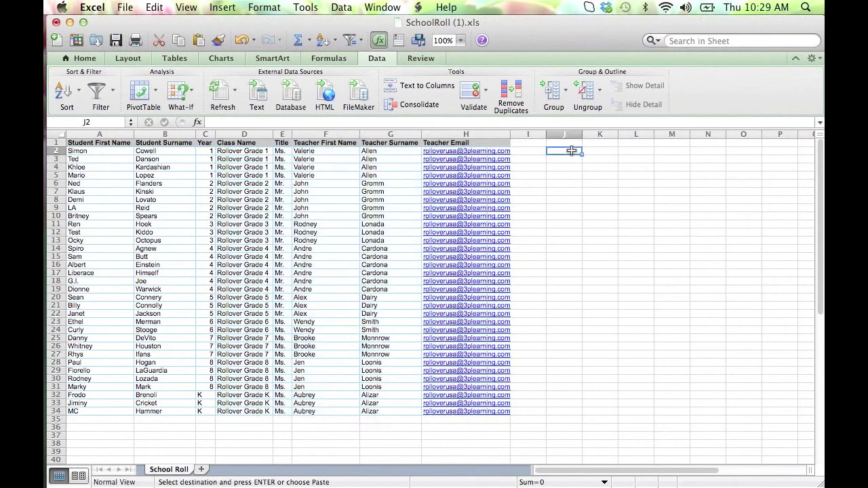
{"action": "key", "text": "super+v"}
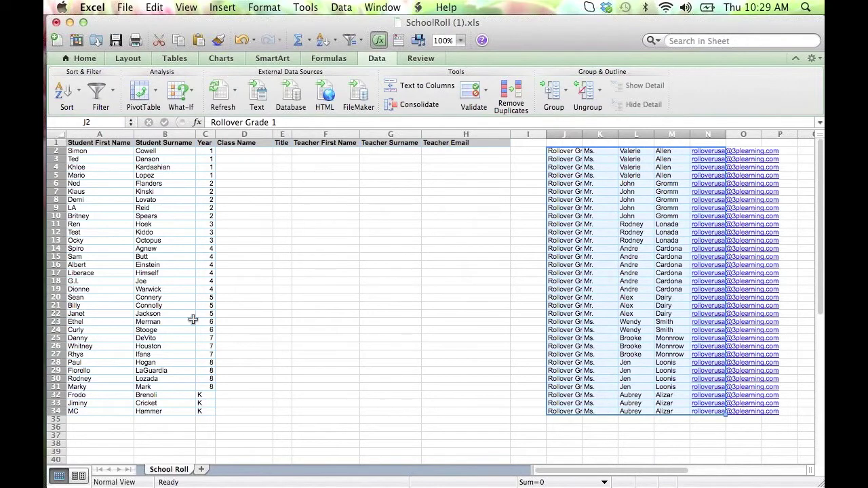
{"action": "left_click_drag", "start_coordinate": [95, 364], "coordinate": [208, 385]}
Clear the contents of A28:C31, removing the four Year 8 students
{"action": "right_click", "coordinate": [207, 384]}
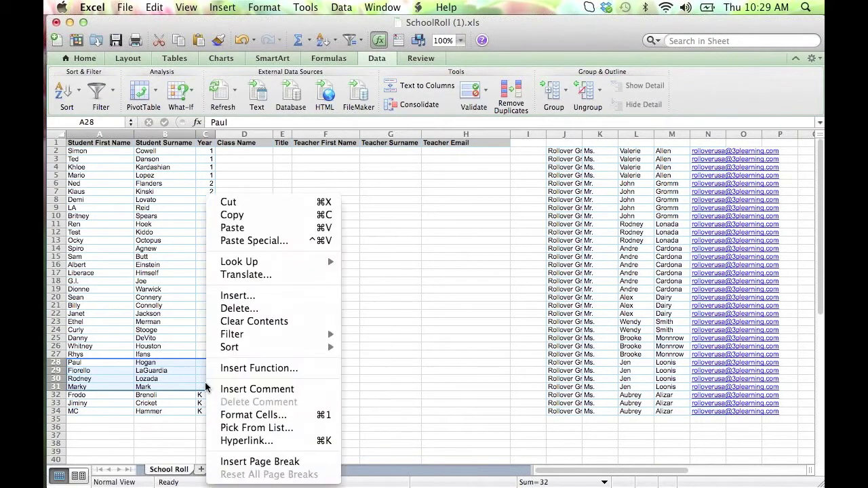
{"action": "left_click", "coordinate": [277, 320]}
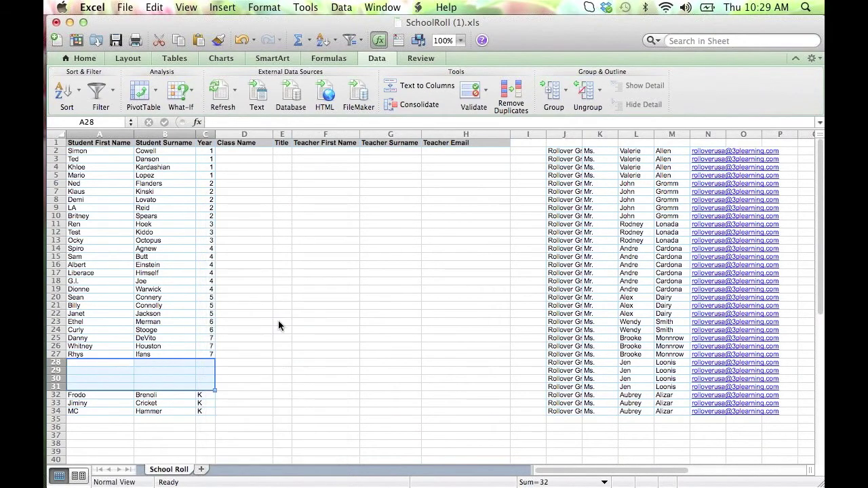
{"action": "left_click", "coordinate": [282, 355]}
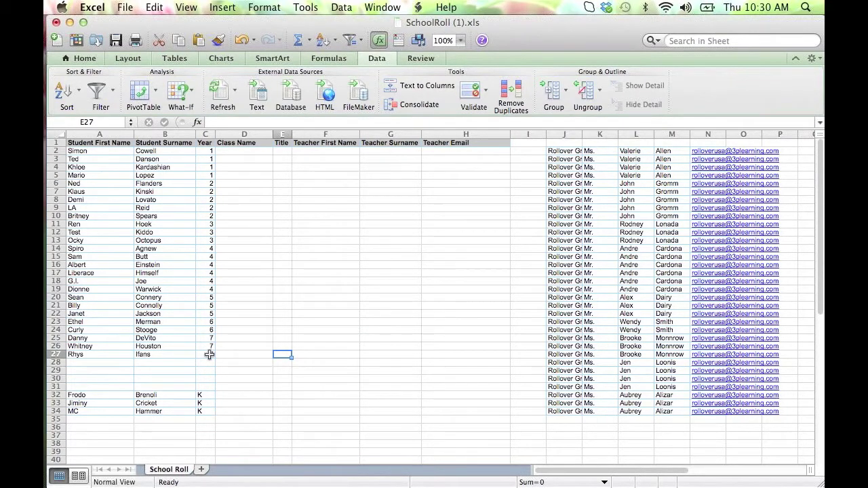
Set rows 25–27 to Year 8 with the Rollover Grade 8 class and teacher details
{"action": "left_click", "coordinate": [210, 355]}
{"action": "type", "text": "8"}
{"action": "left_click", "coordinate": [266, 370]}
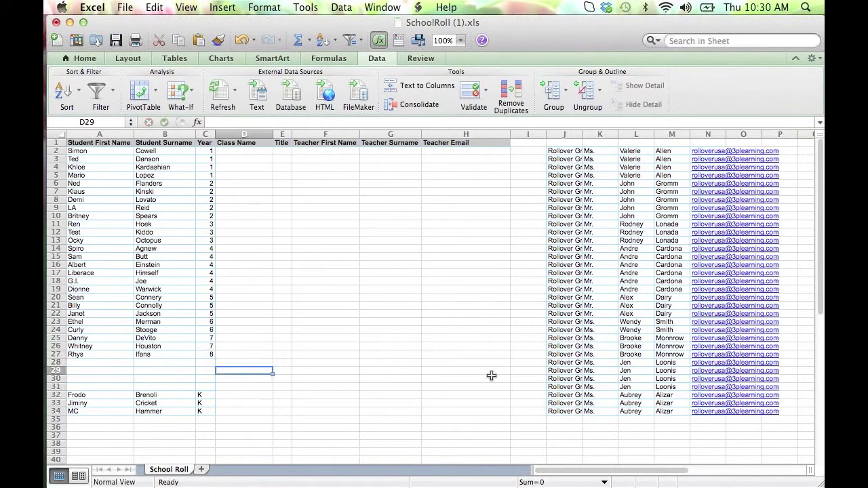
{"action": "left_click_drag", "start_coordinate": [565, 385], "coordinate": [671, 386]}
{"action": "key", "text": "super+c"}
{"action": "left_click", "coordinate": [239, 355]}
{"action": "key", "text": "super+v"}
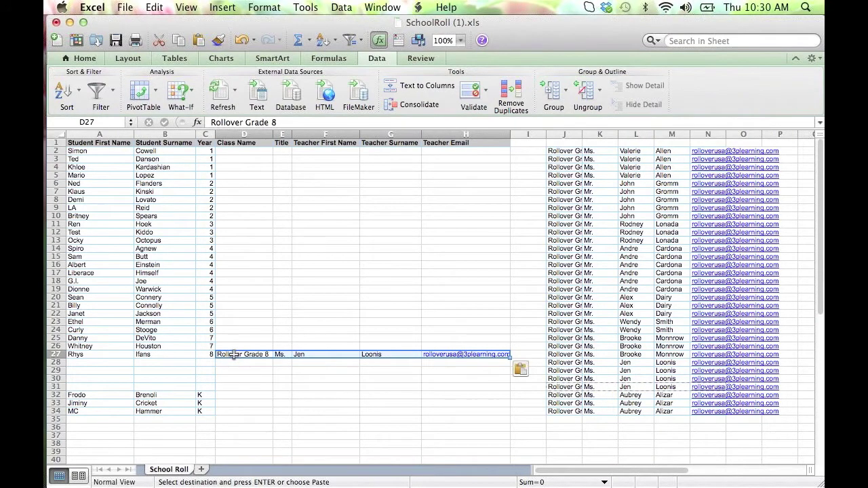
{"action": "left_click_drag", "start_coordinate": [203, 353], "coordinate": [433, 354]}
{"action": "key", "text": "super+c"}
{"action": "left_click_drag", "start_coordinate": [210, 336], "coordinate": [209, 343]}
{"action": "key", "text": "super+v"}
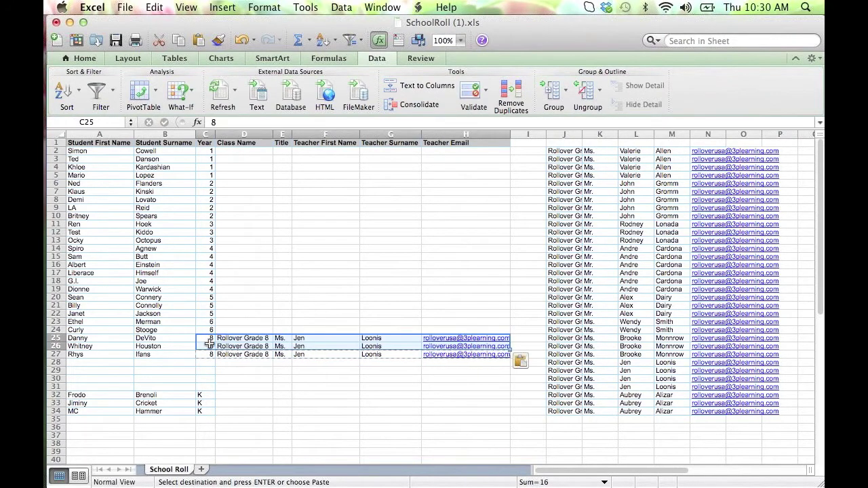
Set rows 23–24 to Year 7 with the Rollover Grade 7 class and teacher details
{"action": "left_click", "coordinate": [206, 328]}
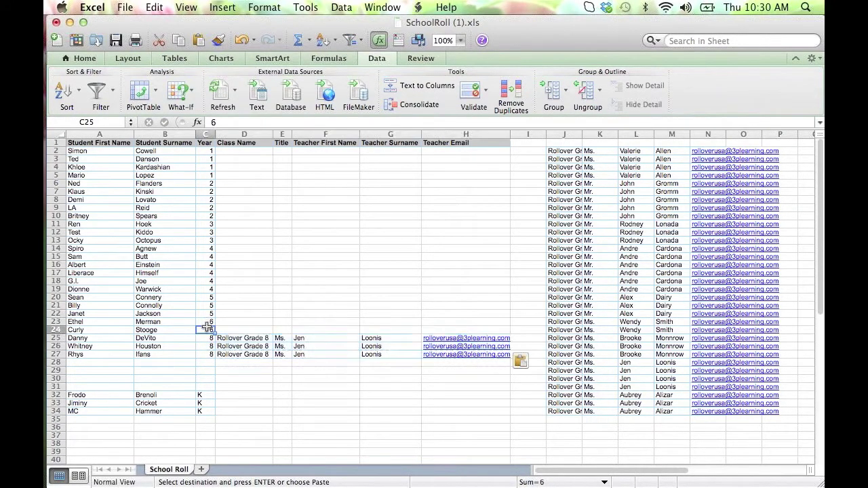
{"action": "type", "text": "7"}
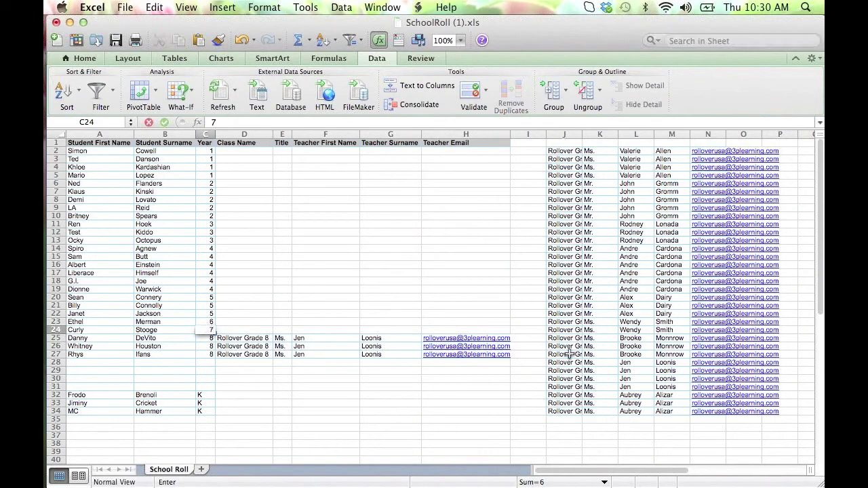
{"action": "left_click", "coordinate": [578, 355]}
{"action": "left_click_drag", "start_coordinate": [577, 355], "coordinate": [705, 355]}
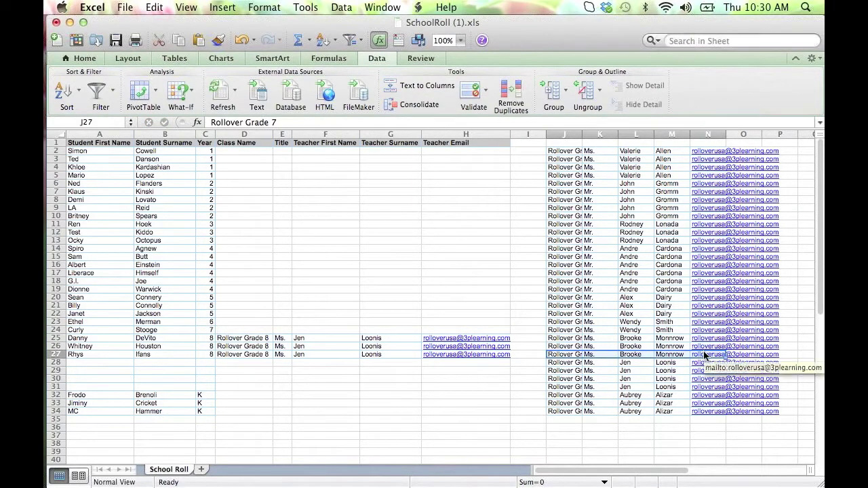
{"action": "key", "text": "super+c"}
{"action": "left_click", "coordinate": [234, 330]}
{"action": "key", "text": "super+v"}
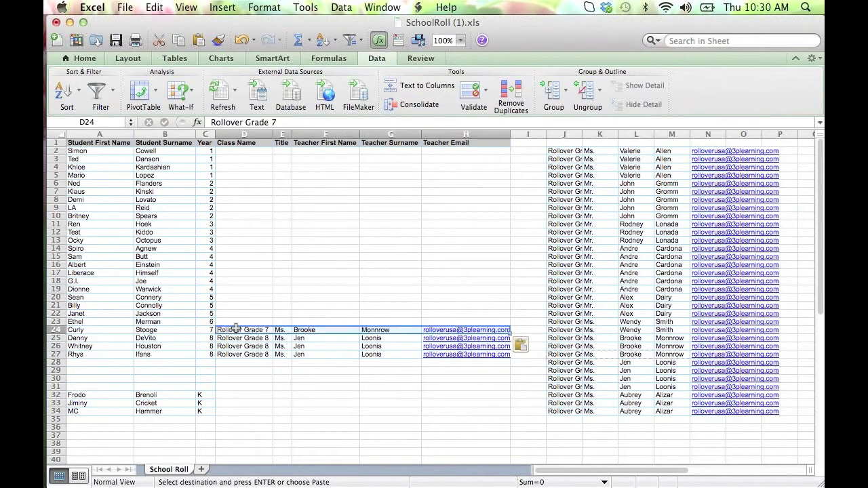
{"action": "left_click_drag", "start_coordinate": [208, 332], "coordinate": [427, 332]}
{"action": "key", "text": "super+c"}
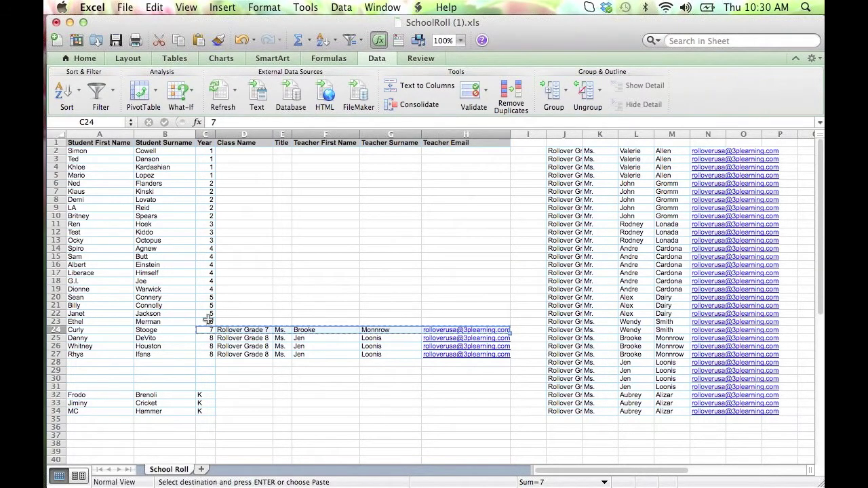
{"action": "left_click", "coordinate": [205, 322]}
{"action": "key", "text": "super+v"}
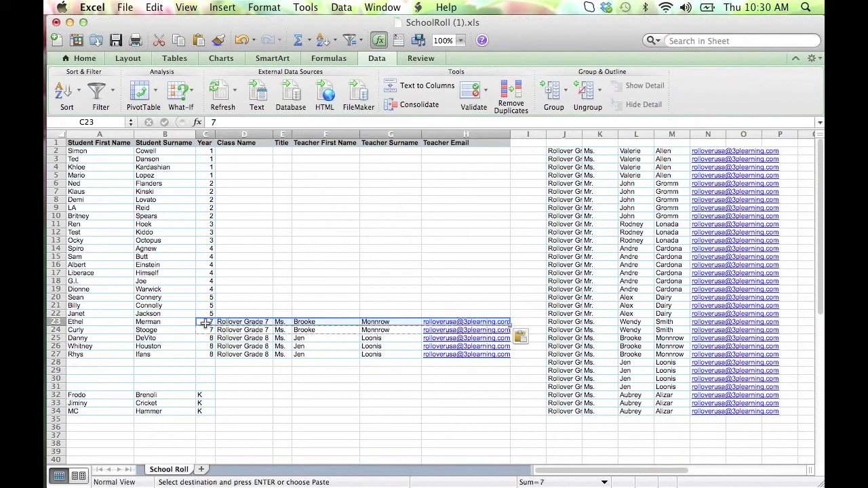
Set rows 20–22 to Year 6 with the Rollover Grade 6 class and teacher details
{"action": "left_click", "coordinate": [208, 313]}
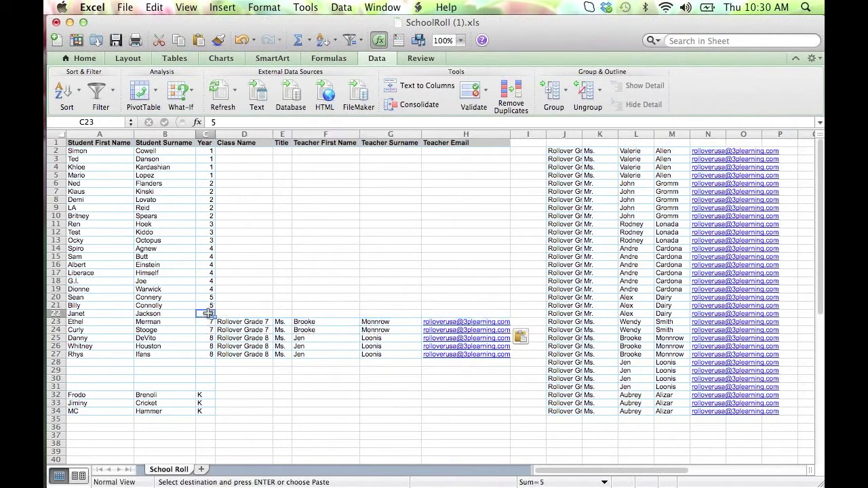
{"action": "type", "text": "6"}
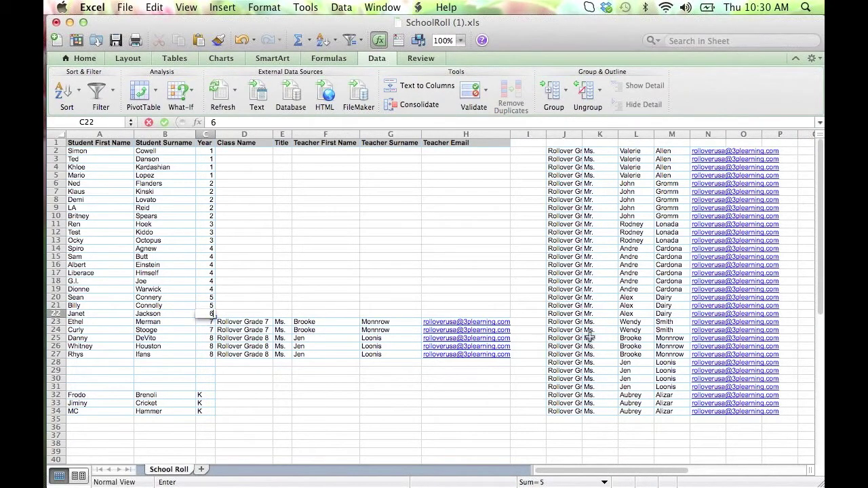
{"action": "left_click_drag", "start_coordinate": [554, 330], "coordinate": [713, 330]}
{"action": "key", "text": "super+c"}
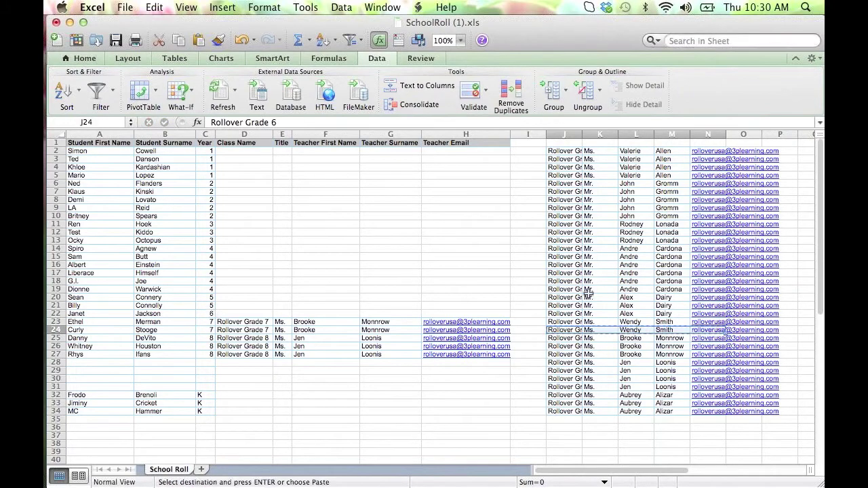
{"action": "left_click", "coordinate": [243, 314]}
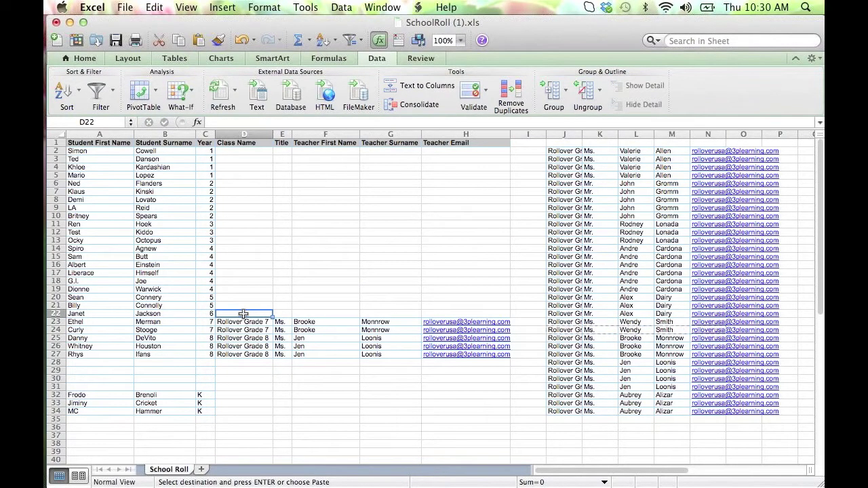
{"action": "key", "text": "super+v"}
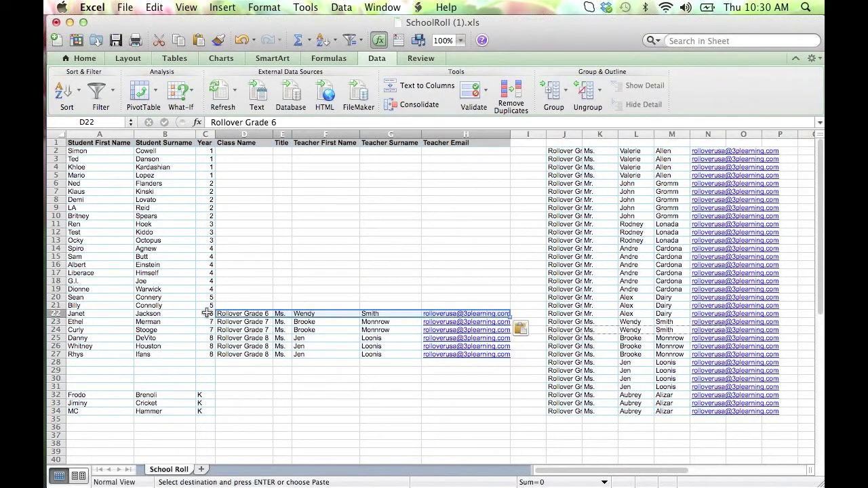
{"action": "left_click_drag", "start_coordinate": [210, 314], "coordinate": [432, 316]}
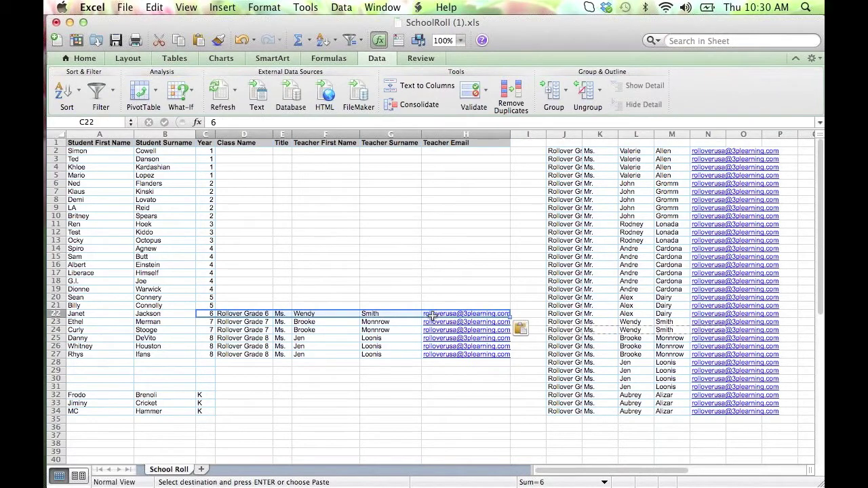
{"action": "key", "text": "super+c"}
{"action": "left_click_drag", "start_coordinate": [208, 296], "coordinate": [208, 303]}
{"action": "key", "text": "super+v"}
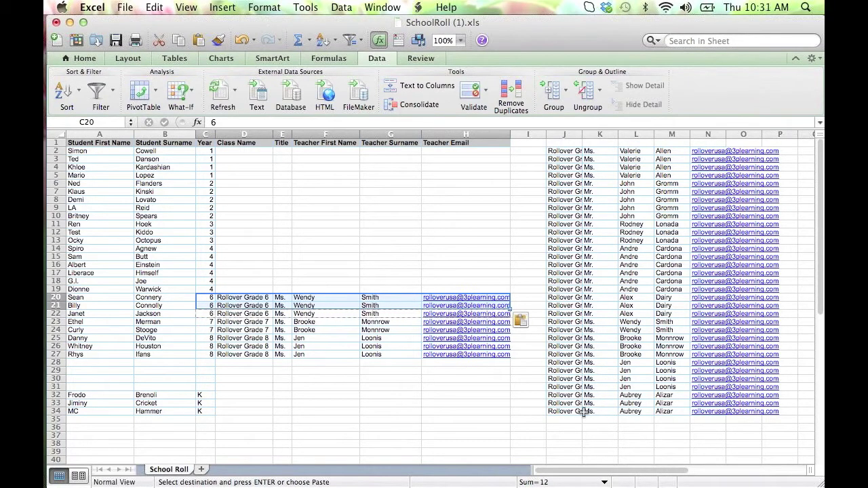
Change C19 to Year 5 and copy the Rollover Grade 5 class and teacher details
{"action": "left_click", "coordinate": [210, 288]}
{"action": "type", "text": "5"}
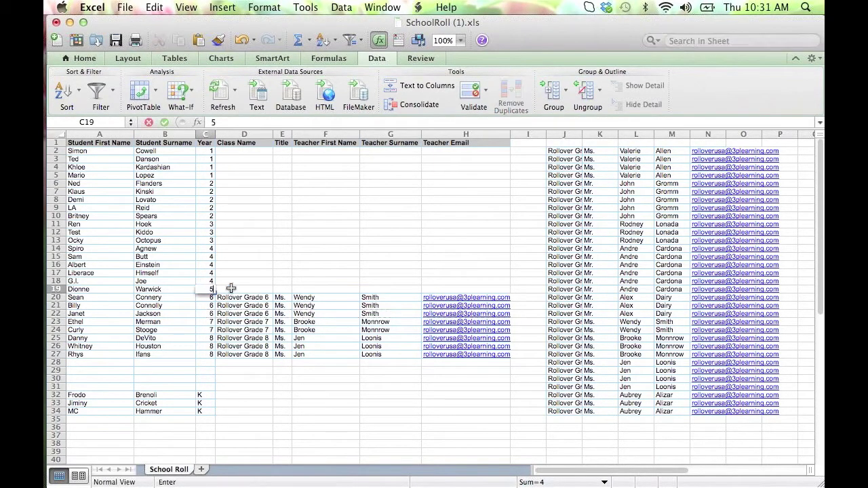
{"action": "left_click_drag", "start_coordinate": [547, 314], "coordinate": [712, 314]}
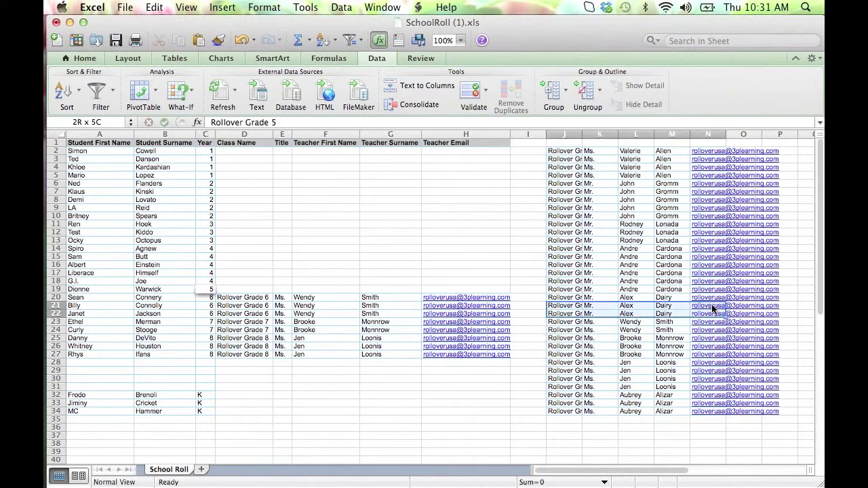
{"action": "key", "text": "super+c"}
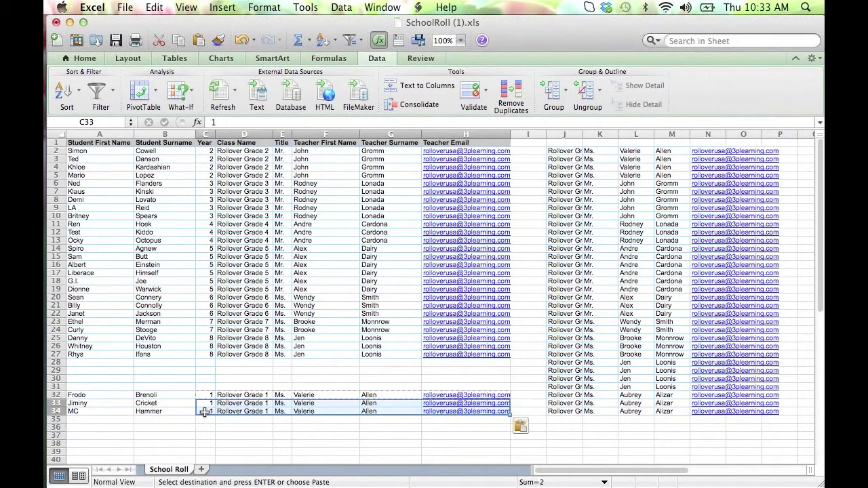
{"action": "left_click", "coordinate": [244, 435]}
{"action": "scroll", "coordinate": [87, 410], "scroll_direction": "down", "scroll_amount": 5}
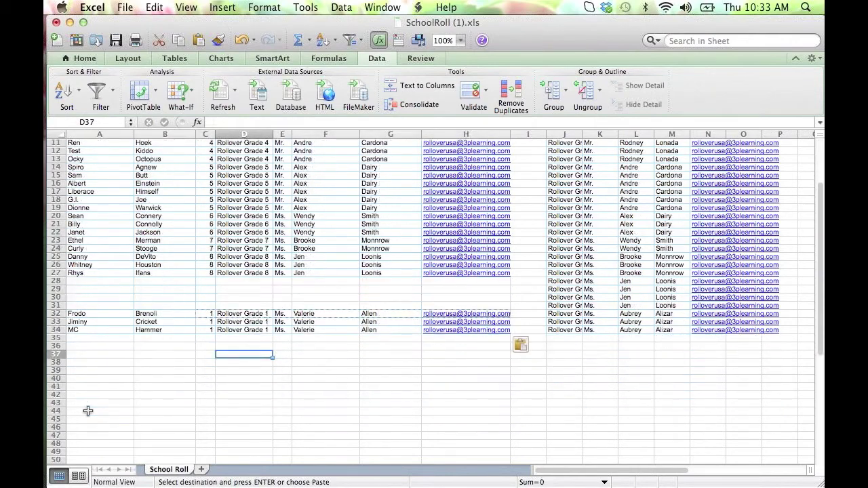
Add 'New Student' in row 36 as Year K with the Grade K class details
{"action": "left_click", "coordinate": [93, 348]}
{"action": "type", "text": "Ne"}
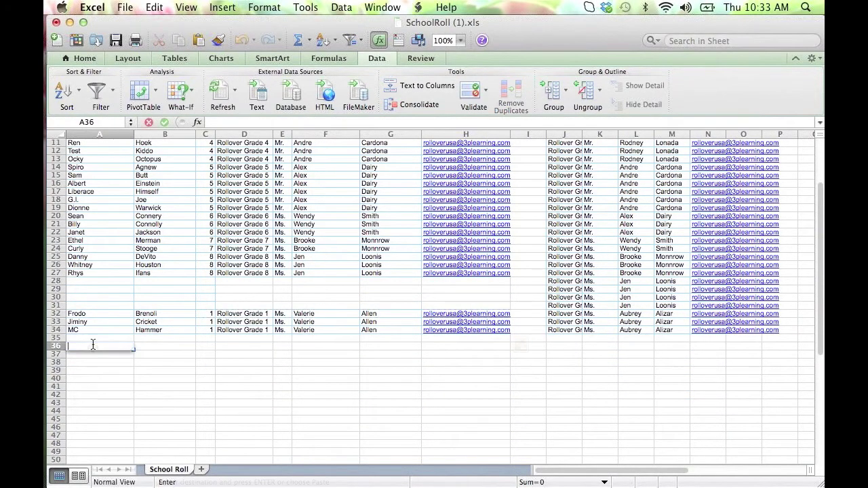
{"action": "type", "text": "w"}
{"action": "key", "text": "Tab"}
{"action": "type", "text": "S"}
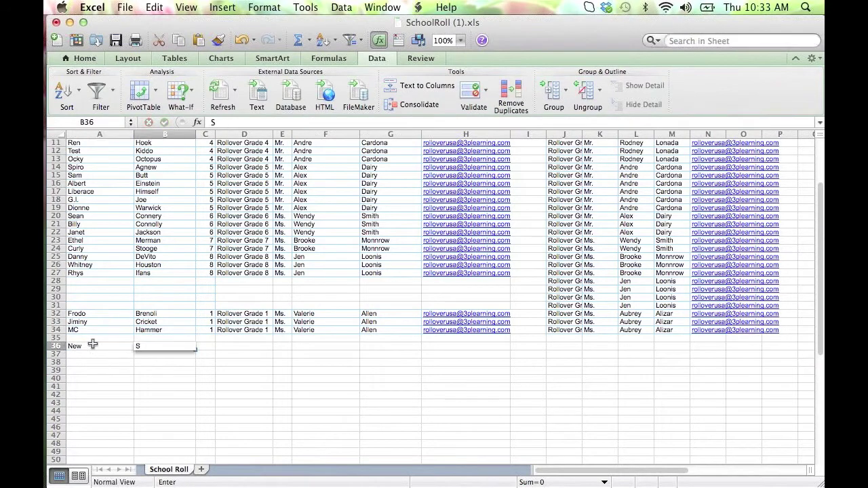
{"action": "type", "text": "tudent"}
{"action": "key", "text": "Tab"}
{"action": "type", "text": "K"}
{"action": "key", "text": "Tab"}
{"action": "key", "text": "super+v"}
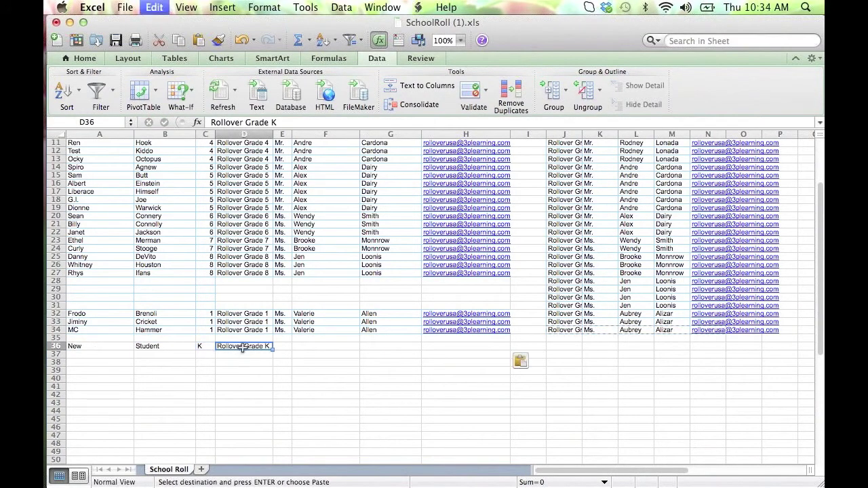
{"action": "left_click", "coordinate": [300, 396]}
Add 'New Student1' and 'New Student2' names in rows 37 and 38
{"action": "left_click", "coordinate": [91, 353]}
{"action": "type", "text": "New"}
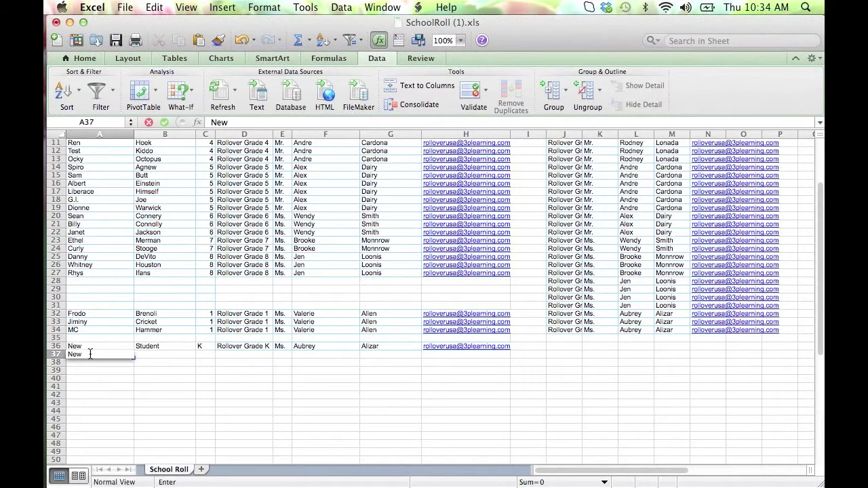
{"action": "key", "text": "Tab"}
{"action": "type", "text": "Student1"}
{"action": "key", "text": "Return"}
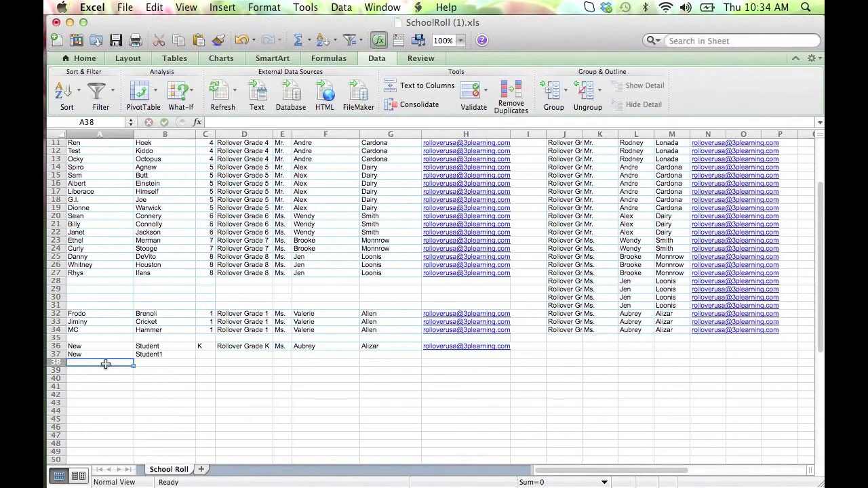
{"action": "type", "text": "New"}
{"action": "key", "text": "Tab"}
{"action": "type", "text": "Stu"}
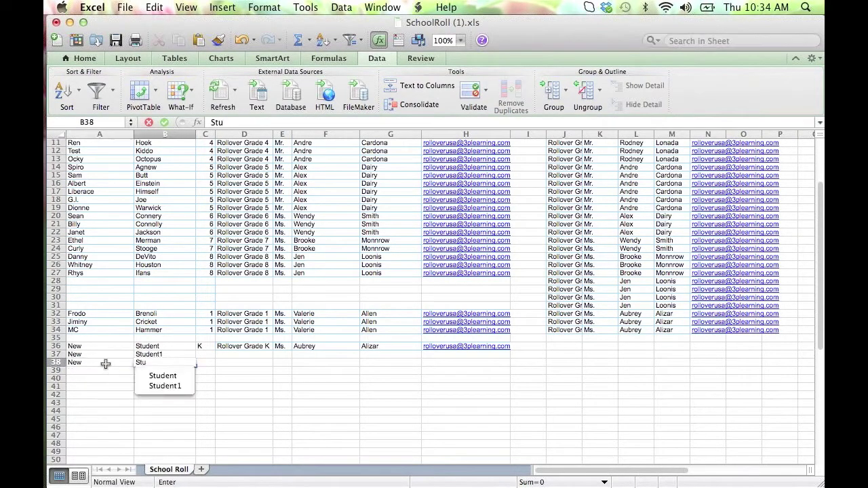
{"action": "type", "text": "dent2"}
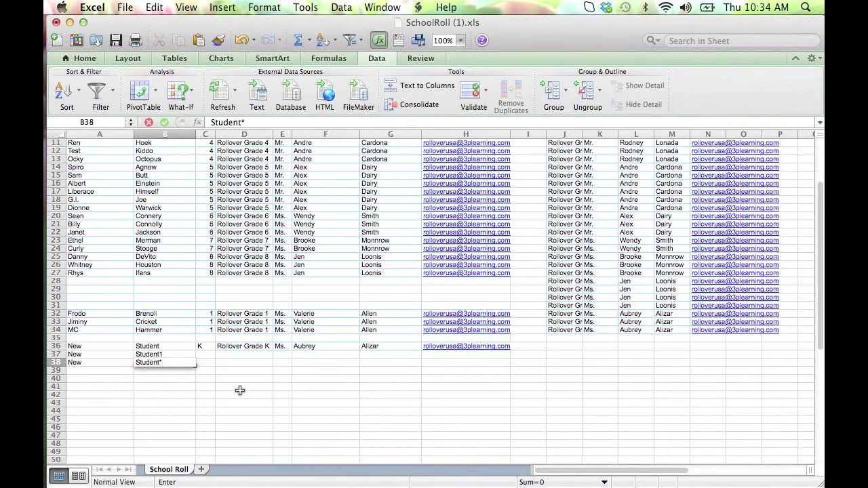
Copy row 36's K year and class details into rows 37–38
{"action": "left_click_drag", "start_coordinate": [200, 346], "coordinate": [434, 349]}
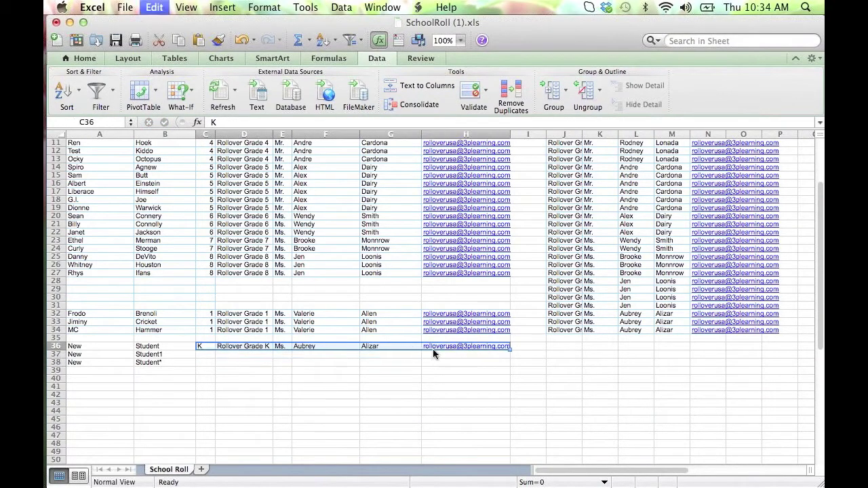
{"action": "key", "text": "super+c"}
{"action": "left_click_drag", "start_coordinate": [212, 353], "coordinate": [210, 362]}
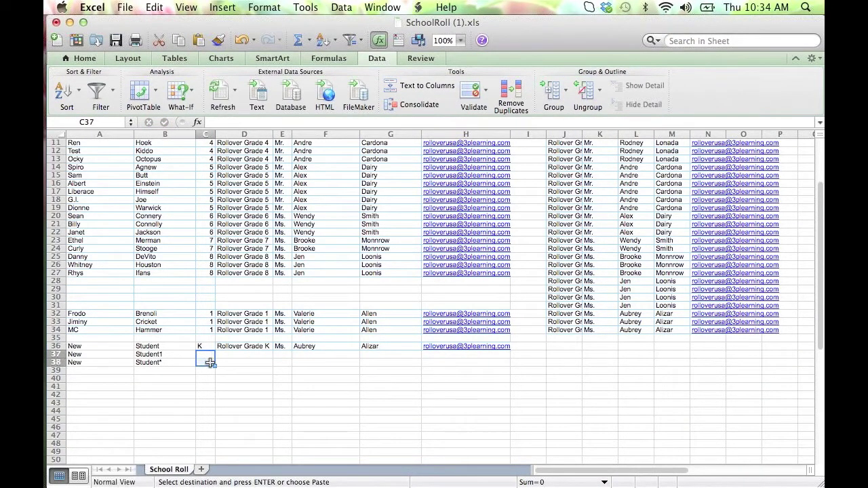
{"action": "key", "text": "super+v"}
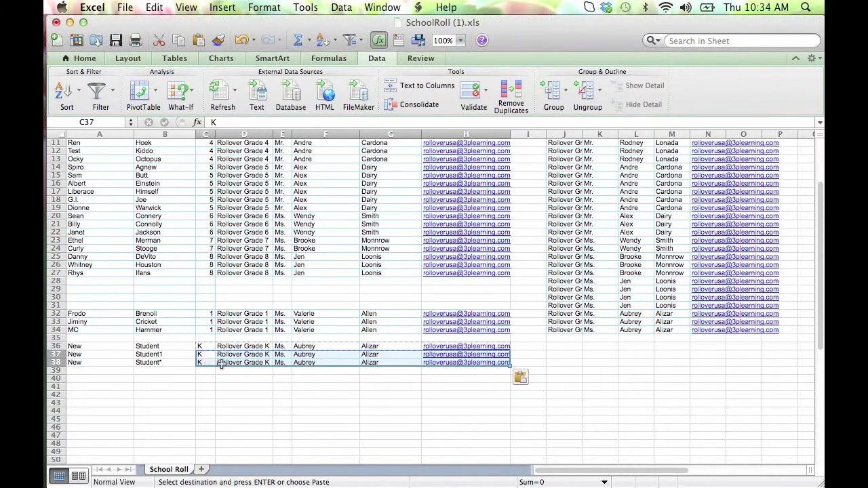
Select the school roll from A2 to H38 and copy it
{"action": "scroll", "coordinate": [231, 364], "scroll_direction": "up", "scroll_amount": 5}
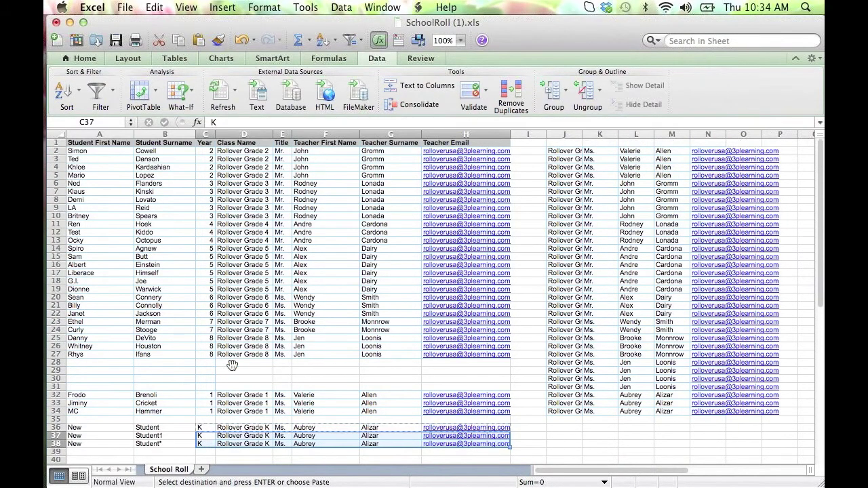
{"action": "key", "text": "Escape"}
{"action": "key", "text": "ctrl+Home"}
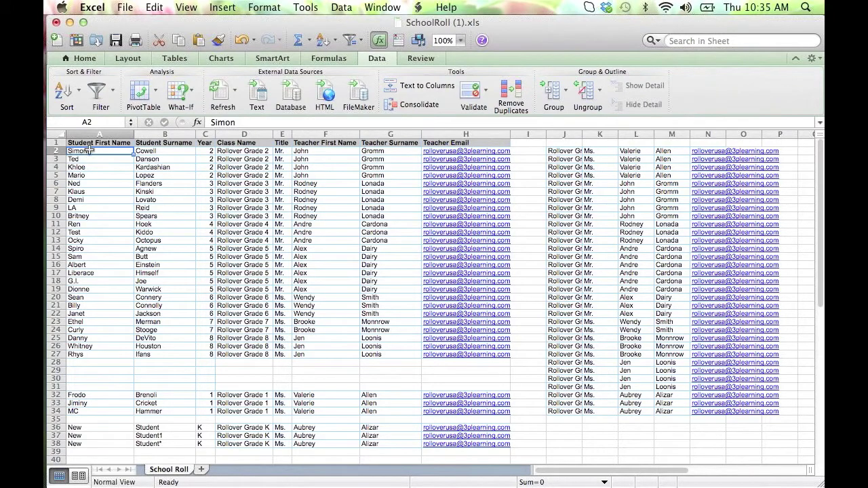
{"action": "left_click_drag", "start_coordinate": [89, 151], "coordinate": [481, 447]}
{"action": "key", "text": "super+c"}
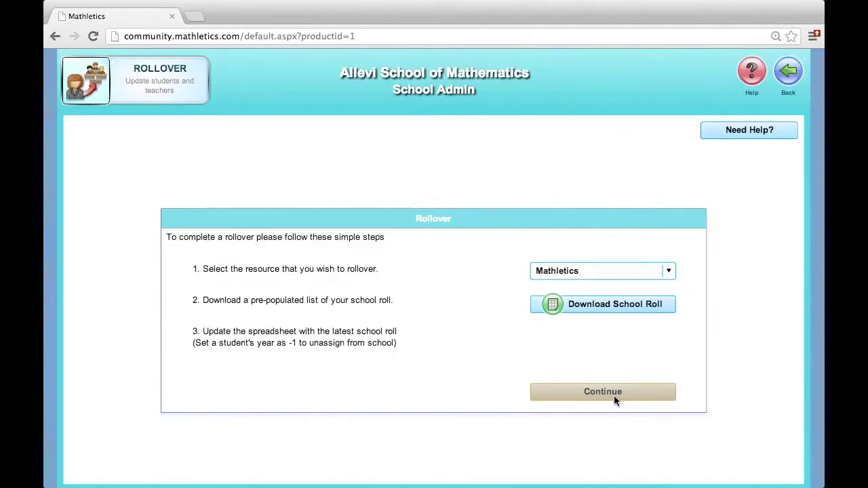
Paste the copied roll into the Mathletics rollover table and save it
{"action": "left_click", "coordinate": [614, 396]}
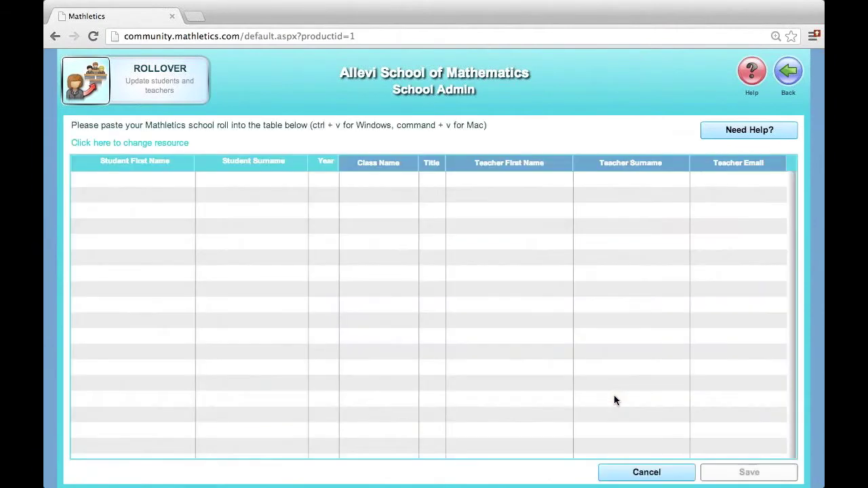
{"action": "left_click", "coordinate": [123, 183]}
{"action": "key", "text": "super+v"}
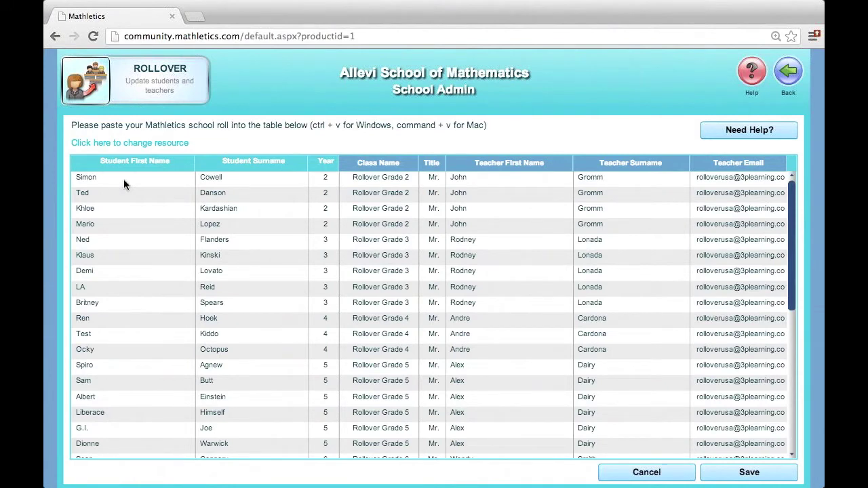
{"action": "left_click", "coordinate": [750, 473]}
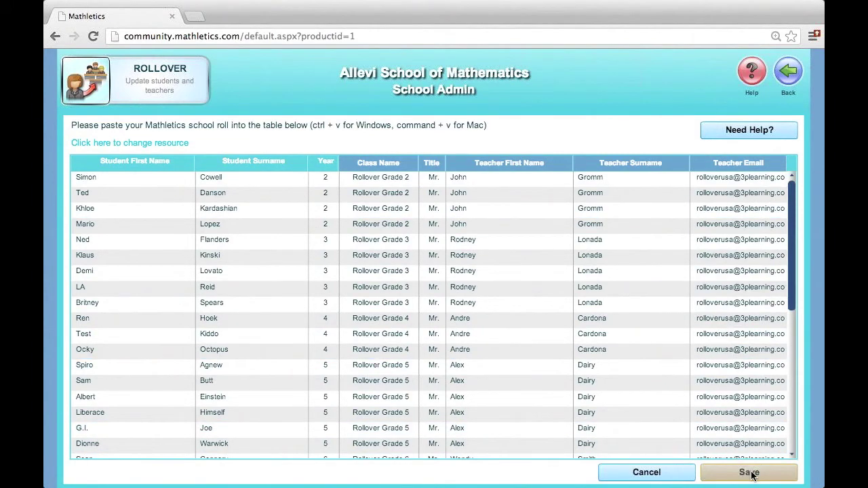
{"action": "left_click", "coordinate": [750, 474]}
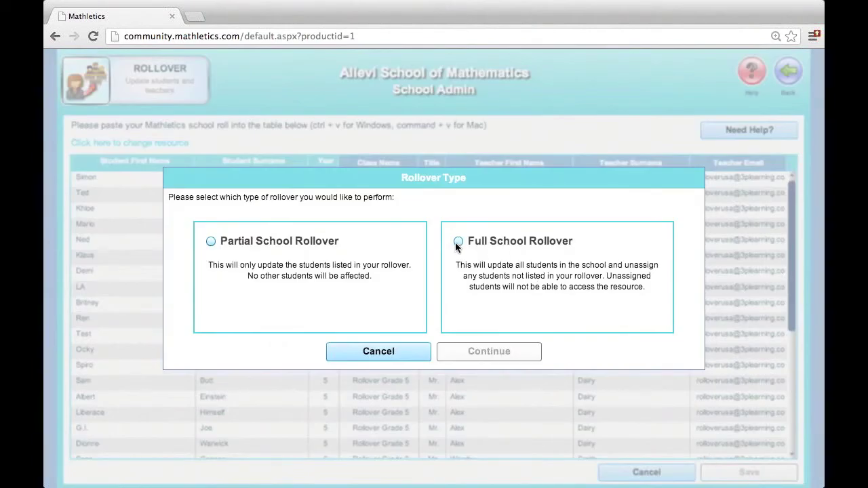
Run a Full School Rollover, then list the updated teachers and open print options
{"action": "left_click", "coordinate": [457, 242]}
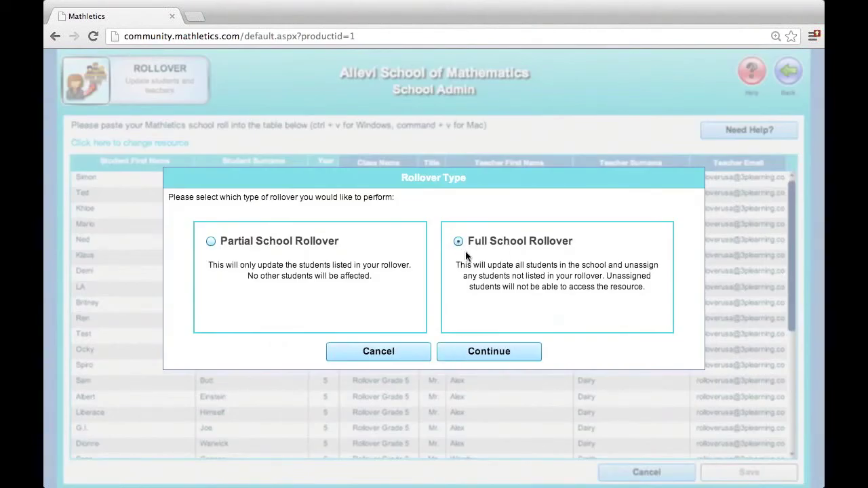
{"action": "left_click", "coordinate": [499, 352]}
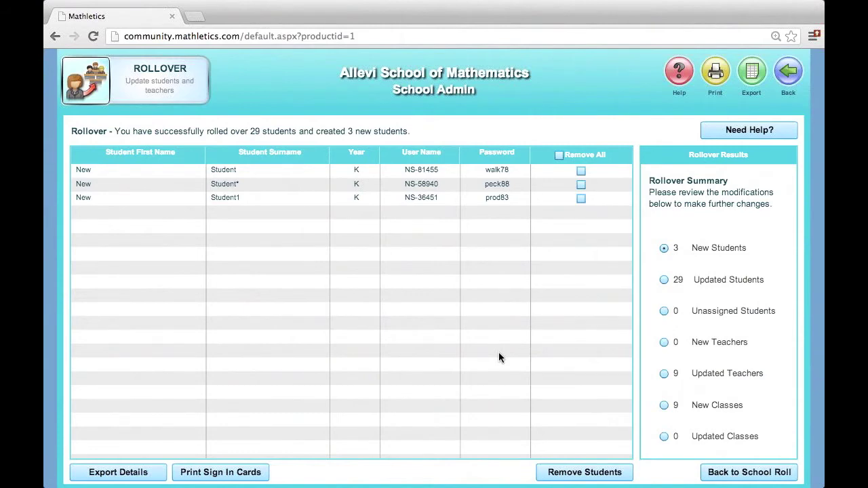
{"action": "left_click", "coordinate": [664, 373]}
{"action": "left_click", "coordinate": [715, 73]}
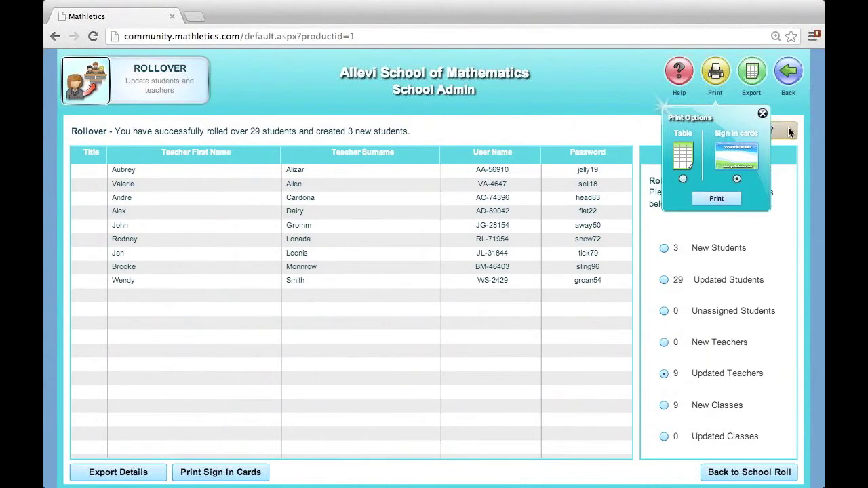
Return to the student list and check Spiro's year level and assigned classes without changing them
{"action": "left_click", "coordinate": [788, 72]}
{"action": "left_click", "coordinate": [788, 72]}
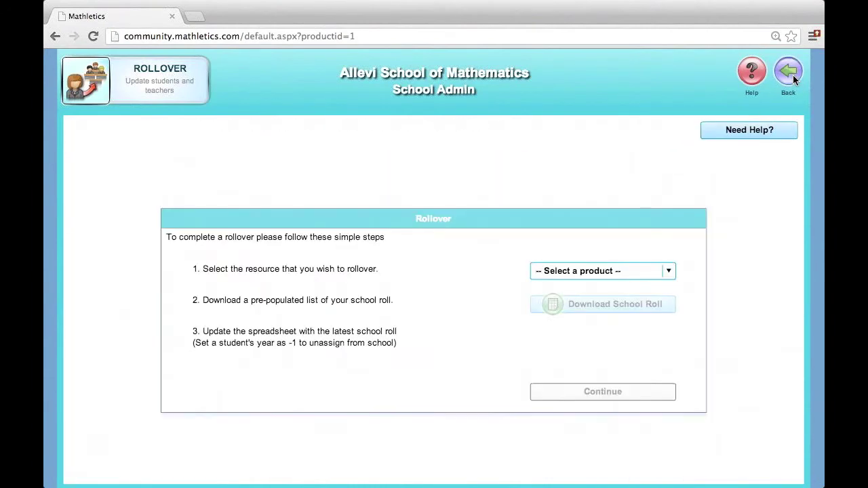
{"action": "left_click", "coordinate": [791, 73]}
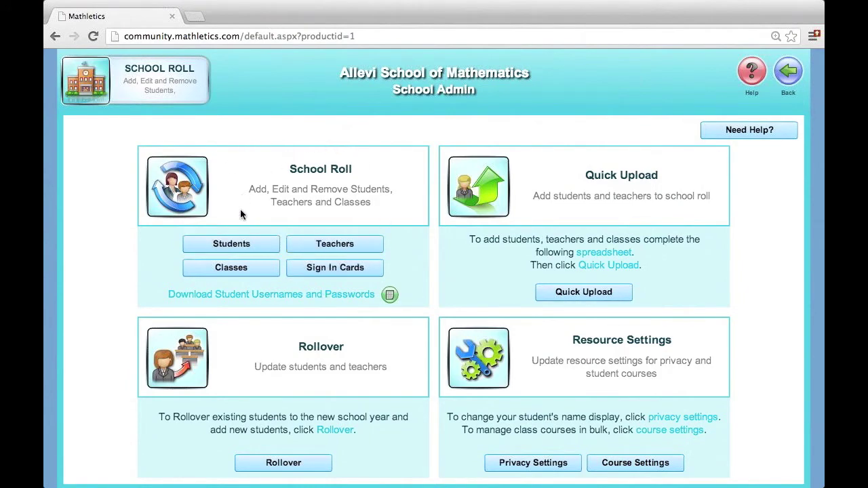
{"action": "left_click", "coordinate": [250, 244]}
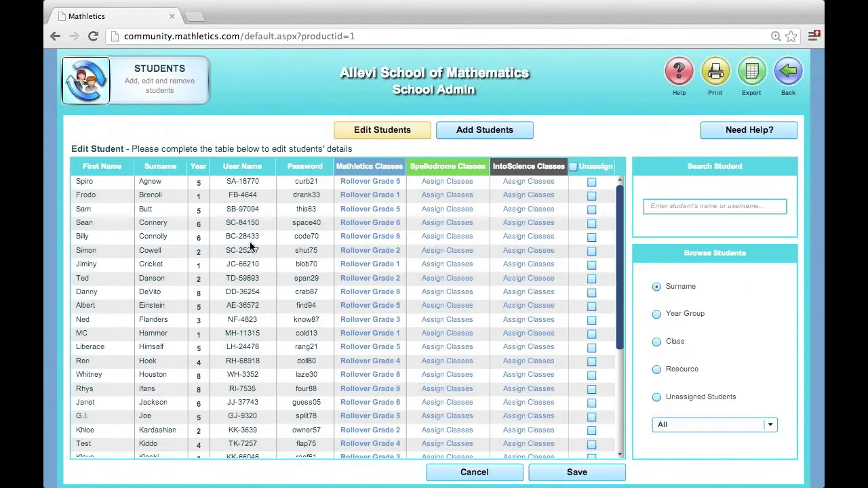
{"action": "left_click", "coordinate": [201, 183]}
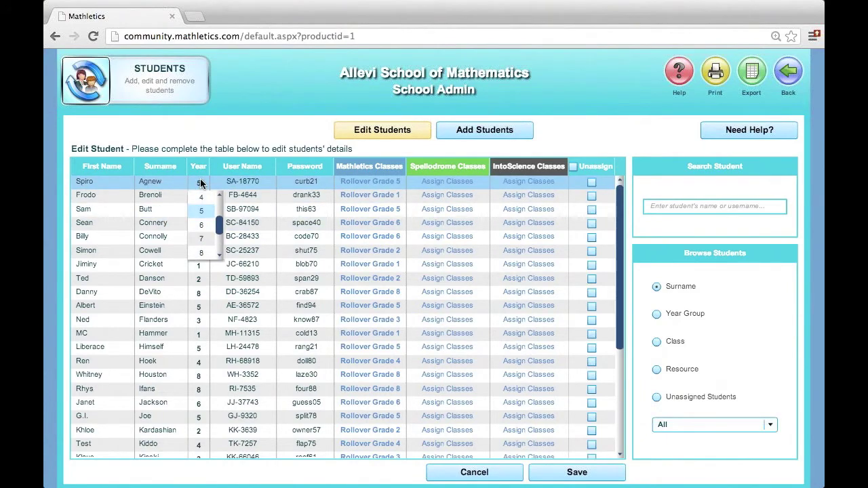
{"action": "left_click", "coordinate": [377, 183]}
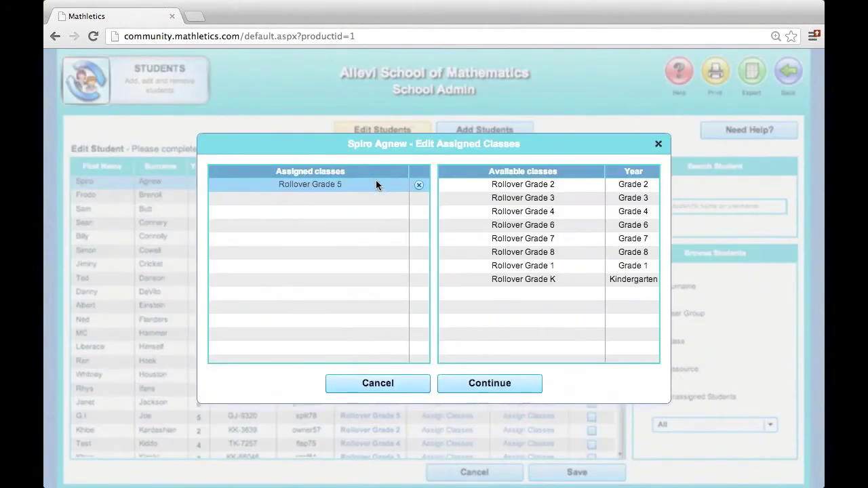
{"action": "left_click", "coordinate": [392, 378]}
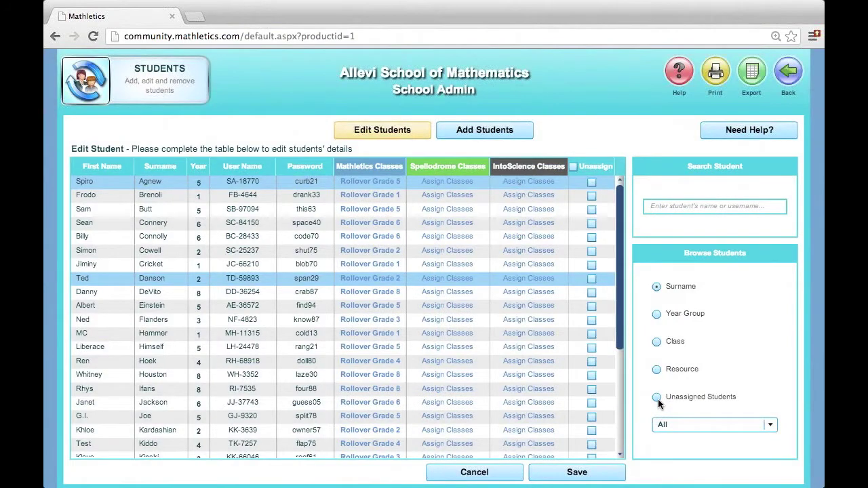
Tick Remove all for the ten unassigned students, then go back to School Roll
{"action": "left_click", "coordinate": [656, 397]}
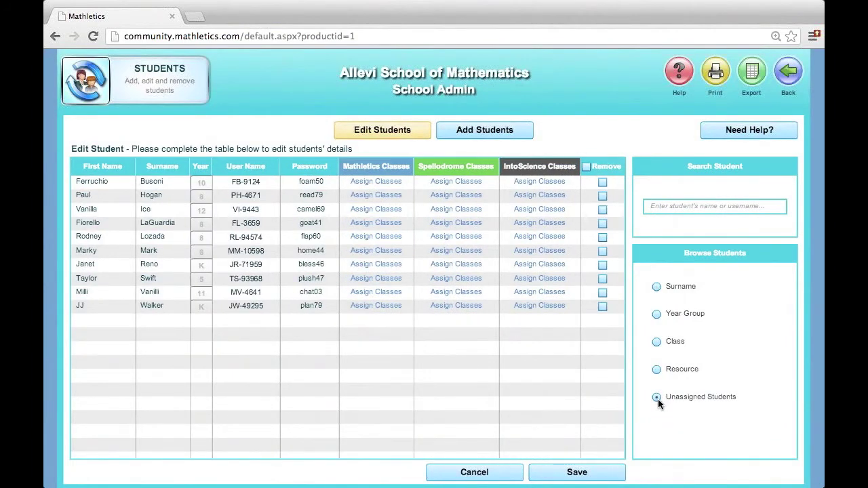
{"action": "left_click", "coordinate": [585, 166]}
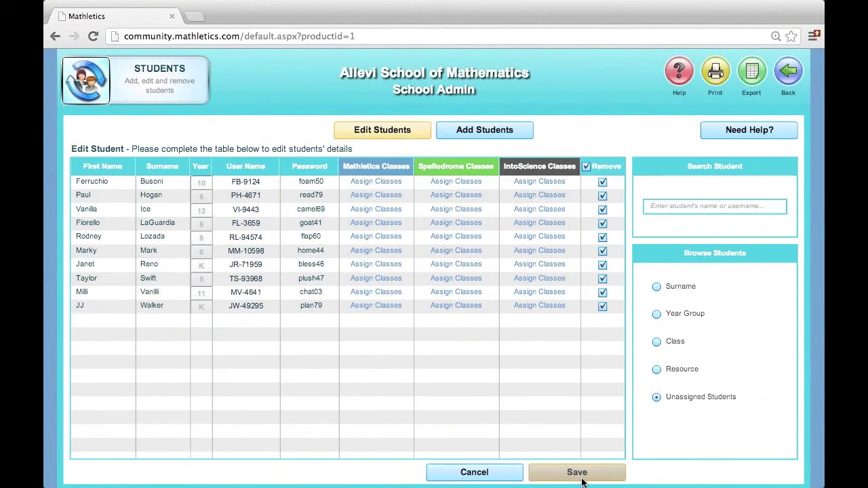
{"action": "left_click", "coordinate": [789, 72]}
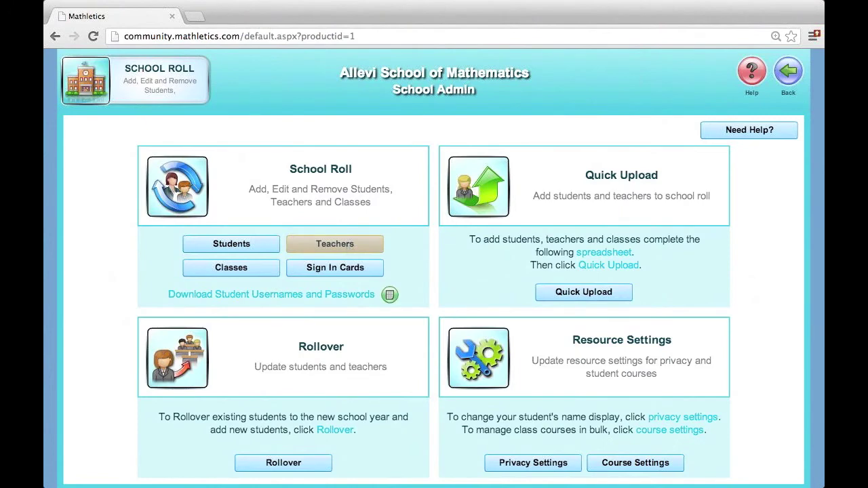
{"action": "left_click", "coordinate": [335, 243]}
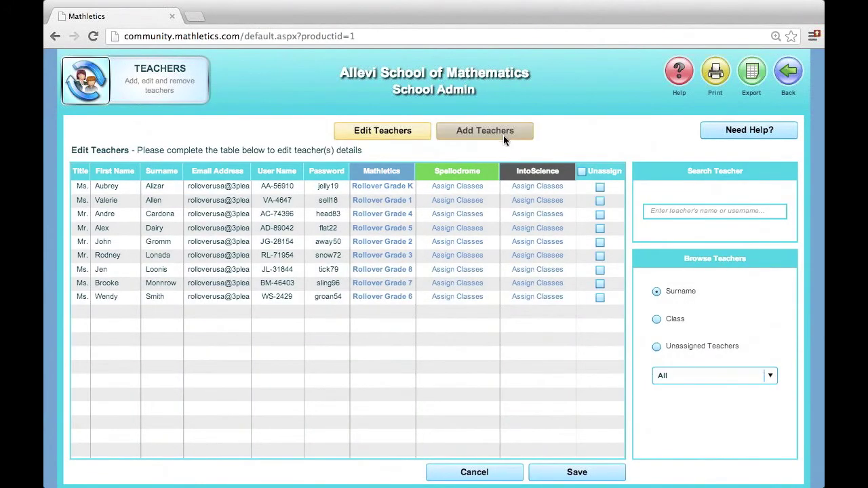
{"action": "left_click", "coordinate": [789, 71]}
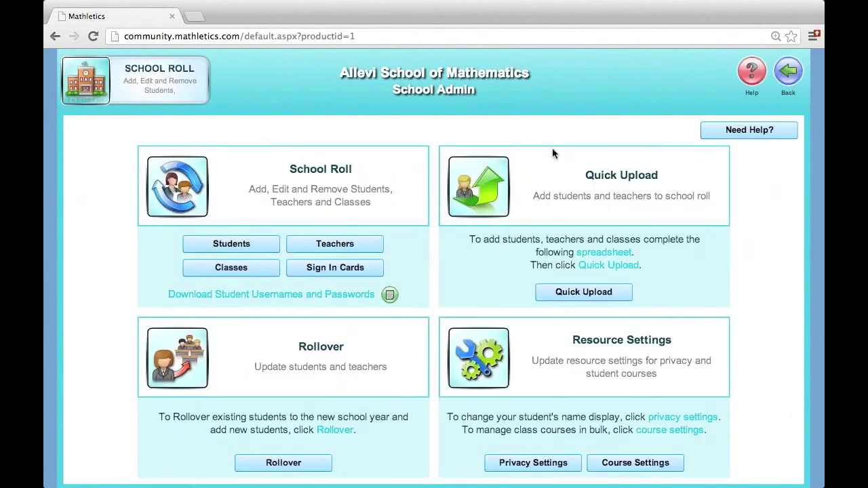
{"action": "left_click", "coordinate": [247, 270]}
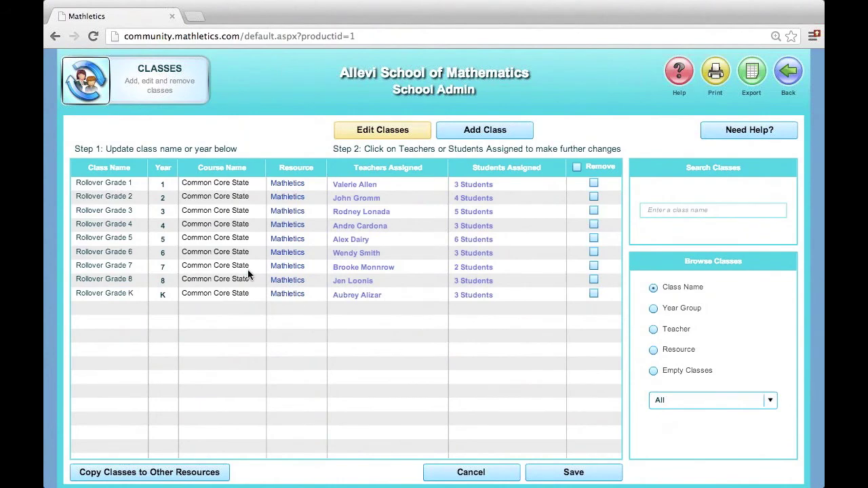
{"action": "left_click", "coordinate": [788, 71]}
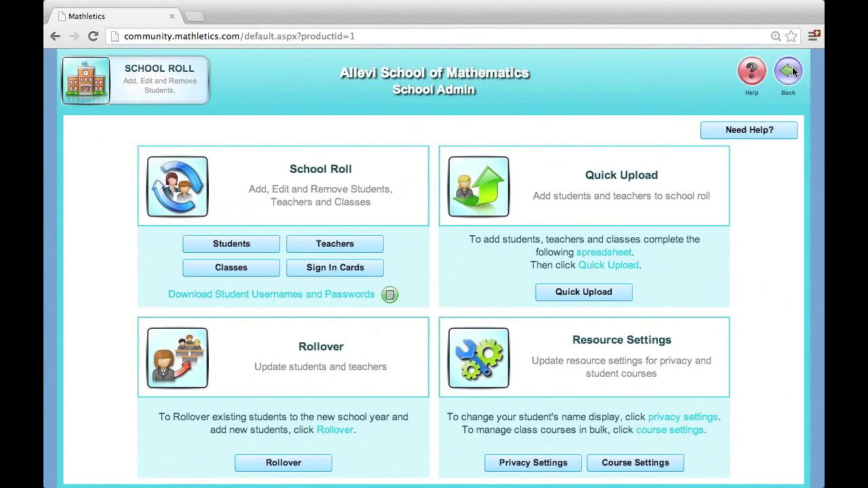